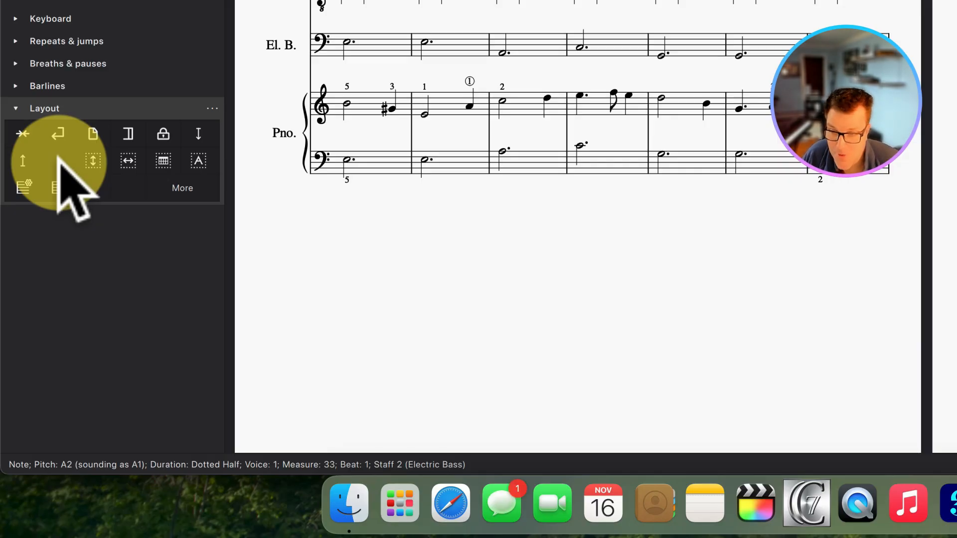
{"action": "left_click", "coordinate": [179, 189]}
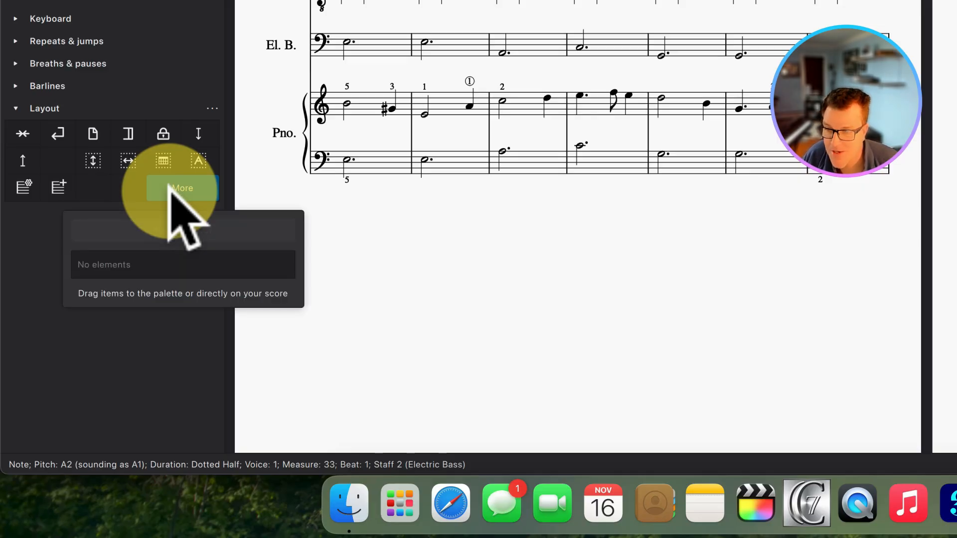
{"action": "left_click", "coordinate": [170, 187]}
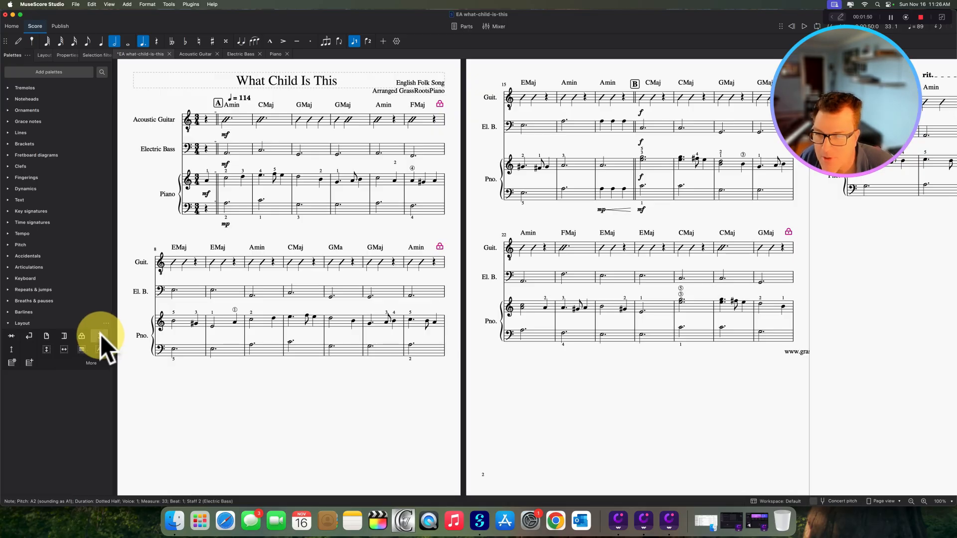
- Try to add a staff spacer down to the first measure of the Acoustic Guitar staff
{"action": "left_click_drag", "start_coordinate": [101, 334], "coordinate": [193, 133]}
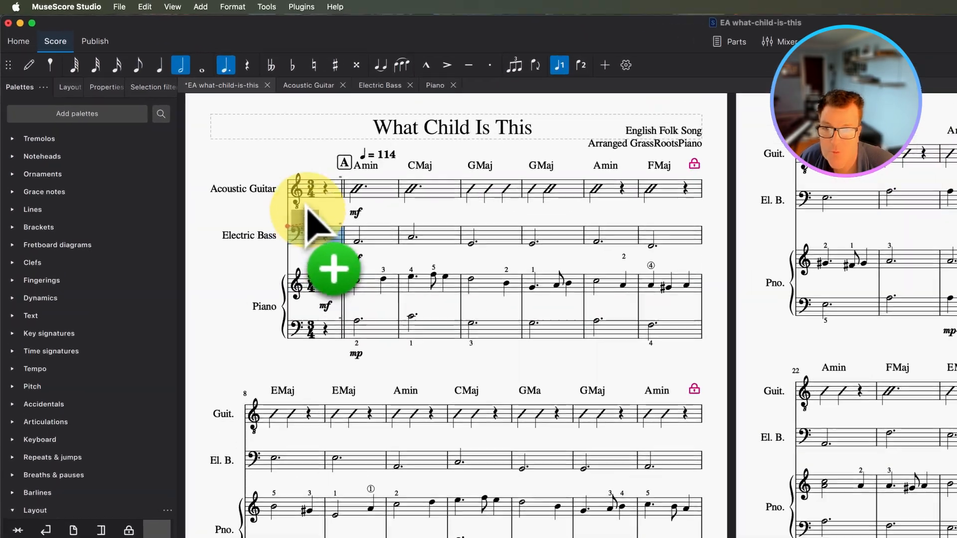
{"action": "mouse_move", "coordinate": [307, 209]}
{"action": "left_mouse_down"}
{"action": "mouse_move", "coordinate": [301, 197]}
{"action": "mouse_move", "coordinate": [297, 205]}
{"action": "left_mouse_up"}
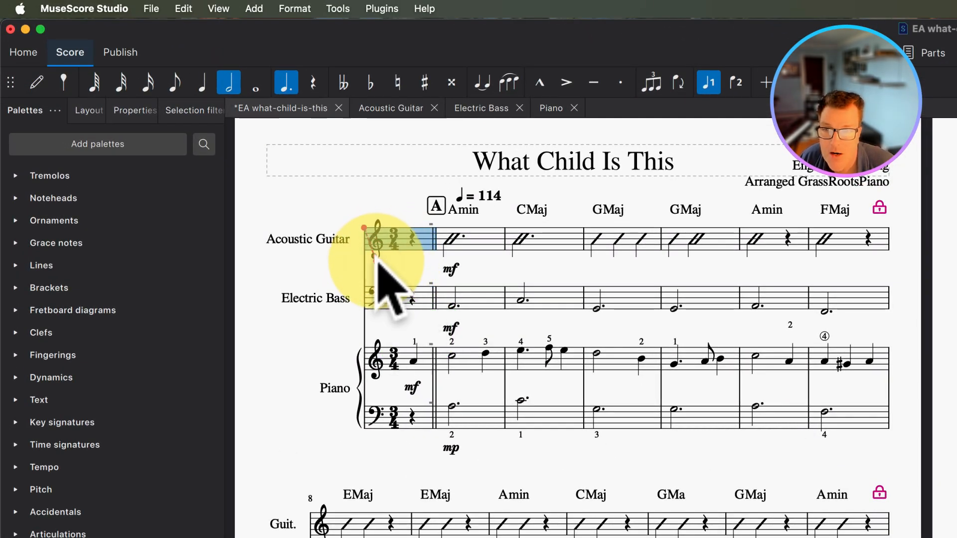
{"action": "left_click_drag", "start_coordinate": [377, 260], "coordinate": [367, 280]}
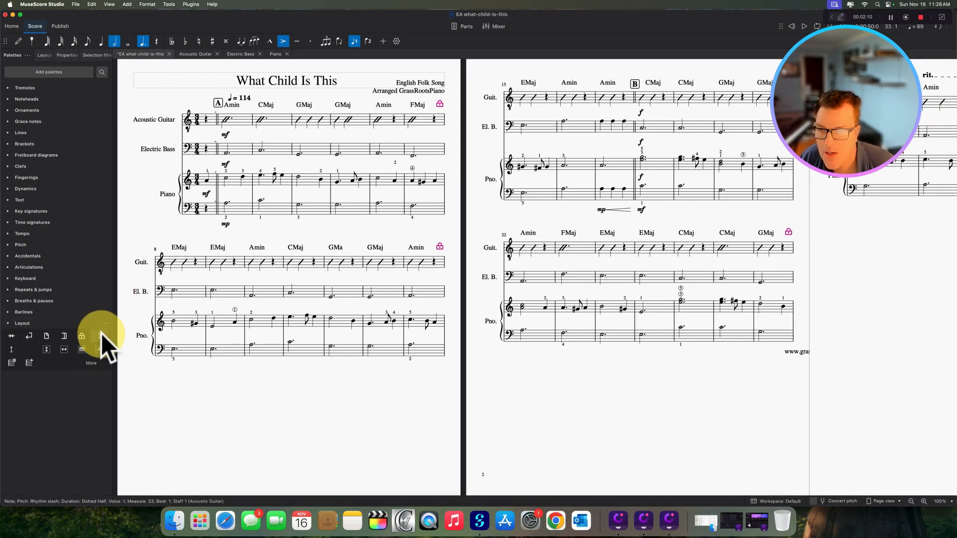
- Add a staff spacer up to the guitar staff at measure 8 and lengthen it to widen the gap between the two systems
{"action": "left_click_drag", "start_coordinate": [1, 354], "coordinate": [169, 195]}
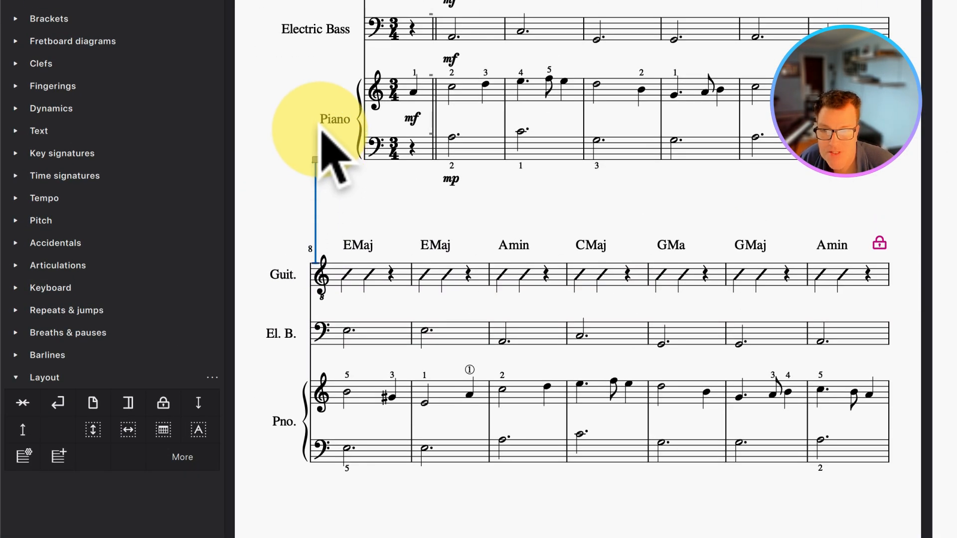
{"action": "left_click_drag", "start_coordinate": [320, 128], "coordinate": [321, 94]}
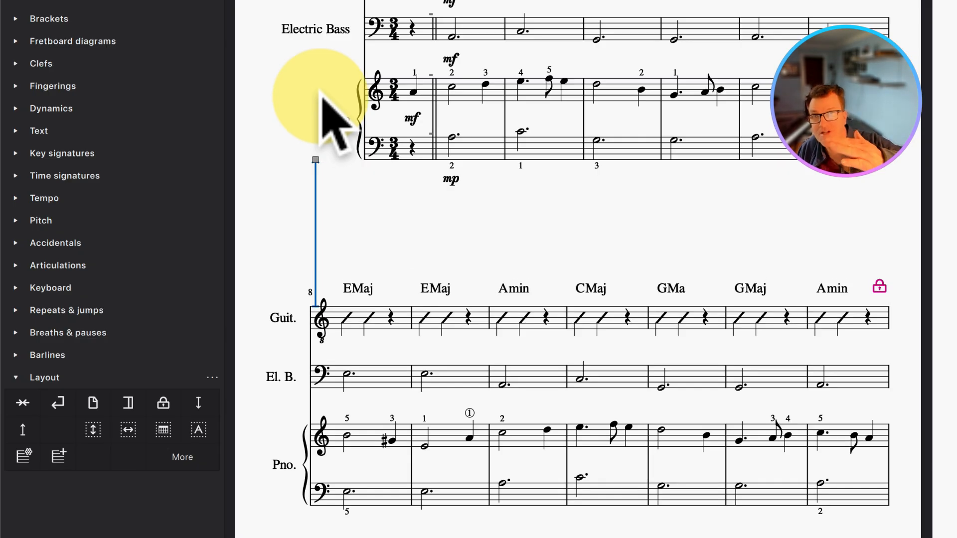
{"action": "left_click_drag", "start_coordinate": [321, 96], "coordinate": [327, 74]}
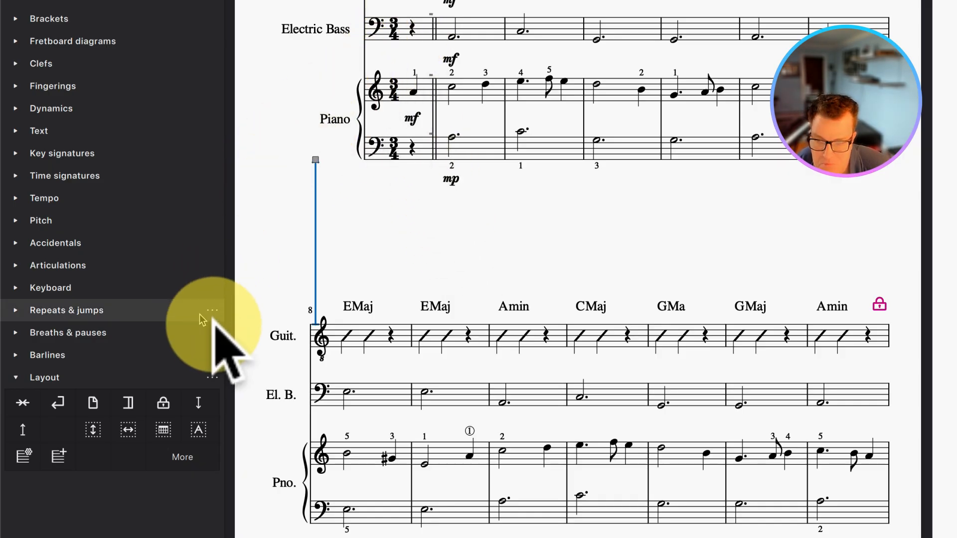
- Add a staff spacer down below the Electric Bass staff in the first measure
{"action": "left_click_drag", "start_coordinate": [198, 403], "coordinate": [364, 128]}
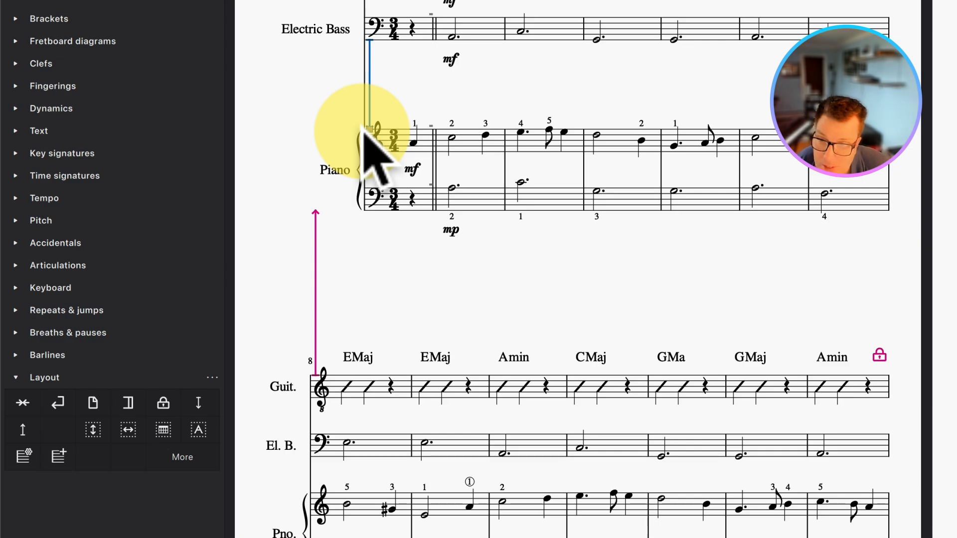
- Shorten the staff spacer above the guitar staff at measure 8, then delete it
{"action": "left_click", "coordinate": [315, 210]}
{"action": "left_click_drag", "start_coordinate": [315, 216], "coordinate": [316, 253]}
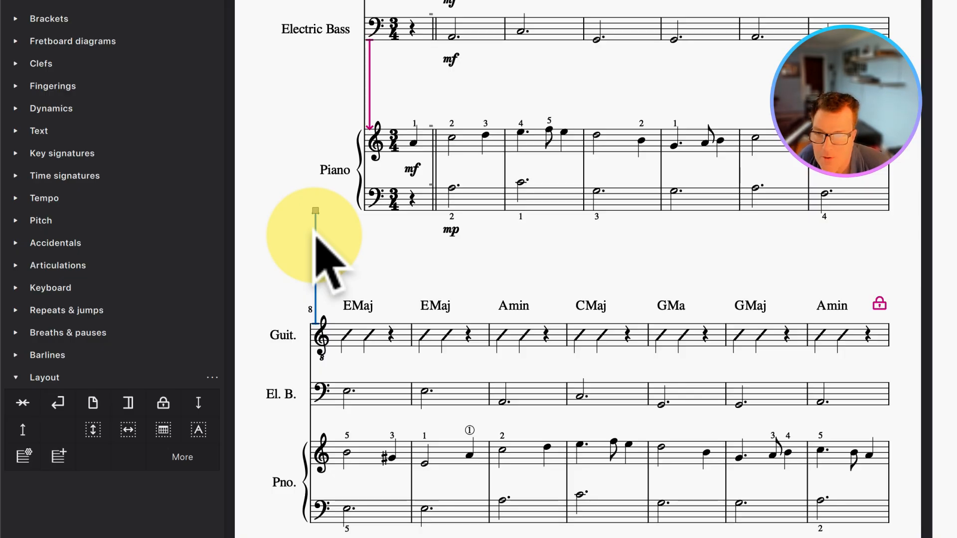
{"action": "key", "text": "Delete"}
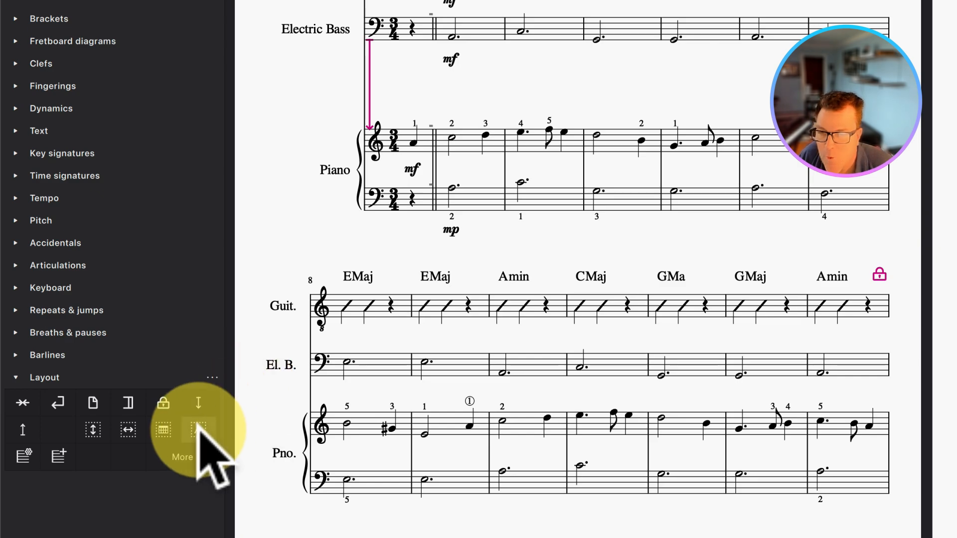
- Insert a text frame above the second system, enter "fhmmnnnb" with some letters in bold, and centre the text
{"action": "left_click_drag", "start_coordinate": [199, 430], "coordinate": [358, 261]}
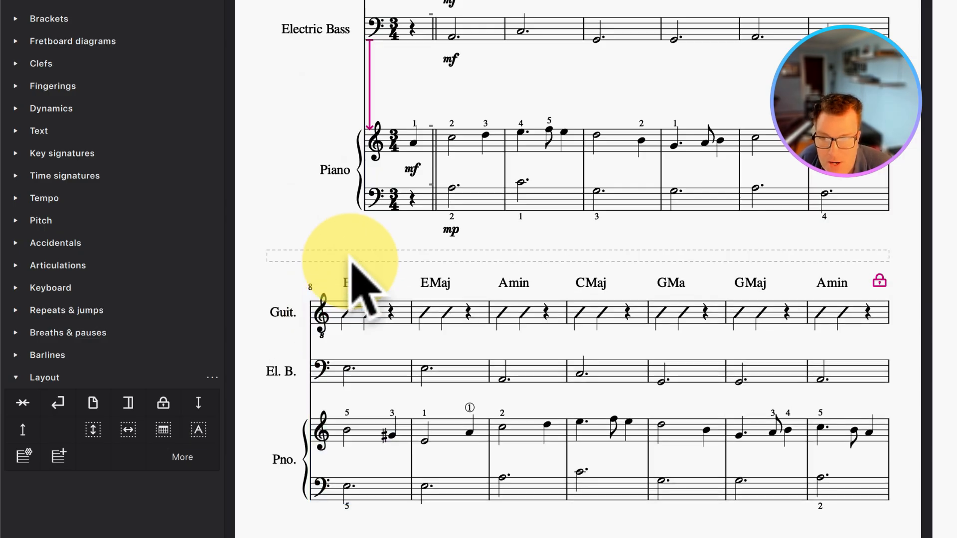
{"action": "double_click", "coordinate": [584, 255]}
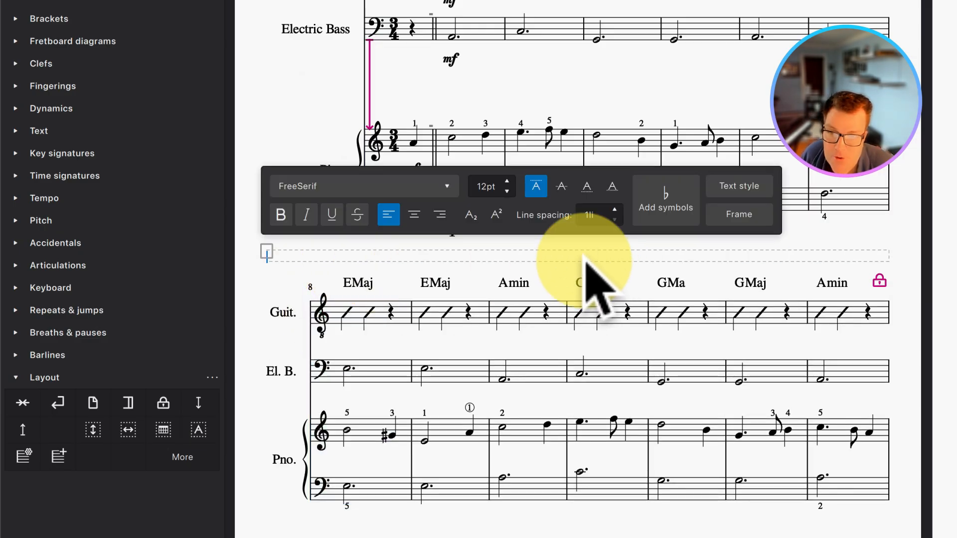
{"action": "type", "text": "fhmmnnnb"}
{"action": "key", "text": "ctrl+b"}
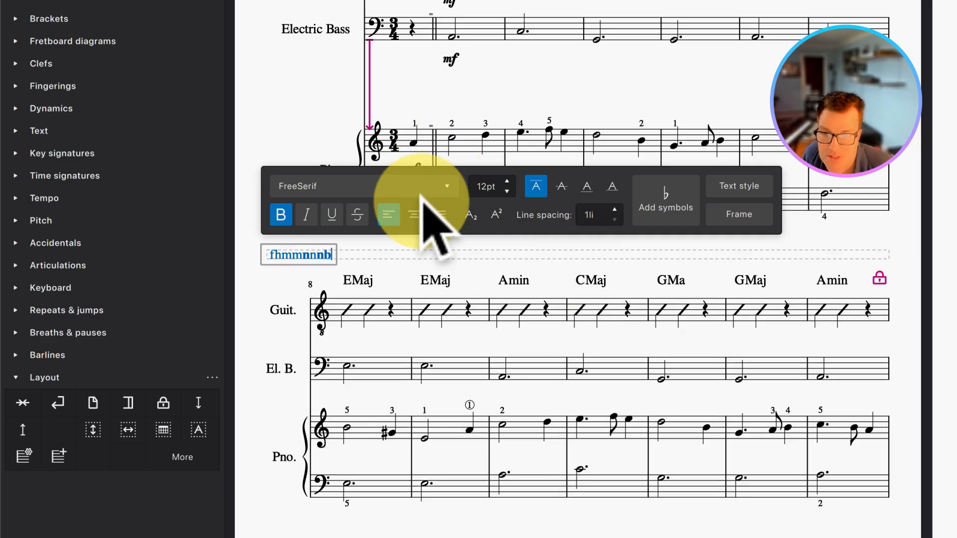
{"action": "left_click", "coordinate": [417, 212]}
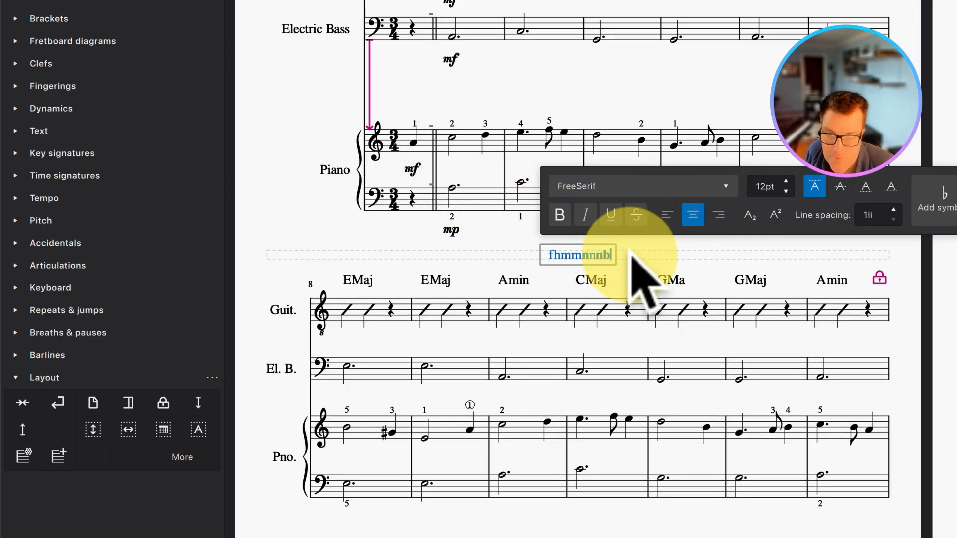
- Set the font size of all the text in the frame to 16 pt and finish editing it
{"action": "key", "text": "ctrl+a"}
{"action": "left_click", "coordinate": [785, 181]}
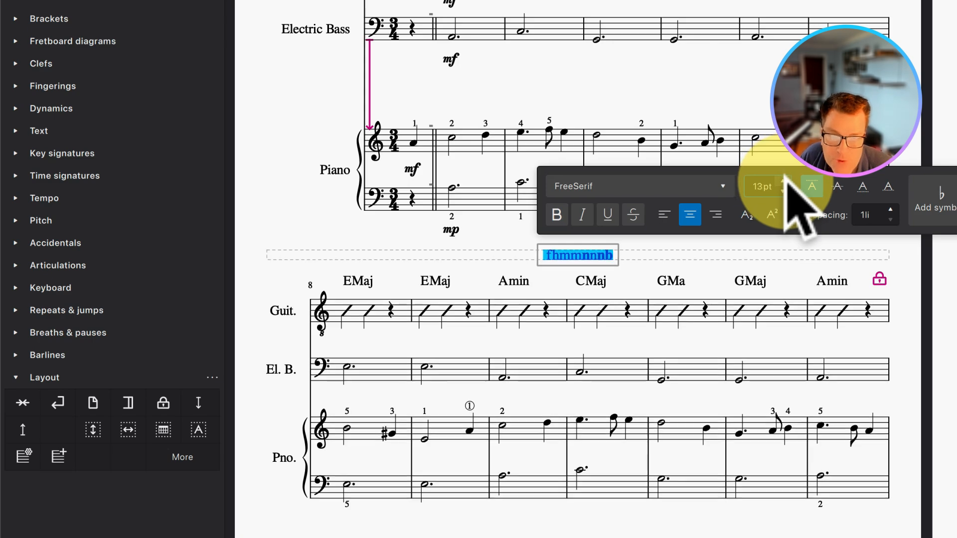
{"action": "left_click", "coordinate": [761, 186]}
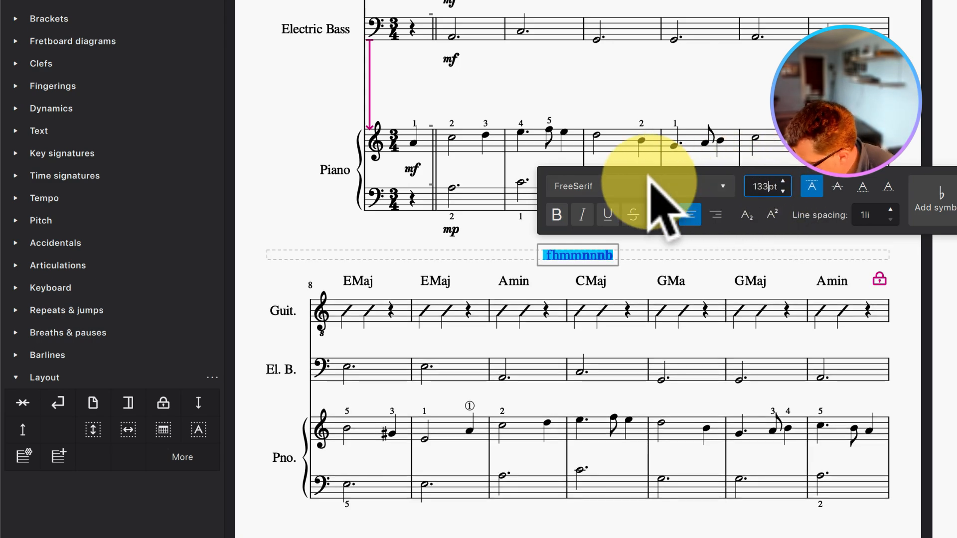
{"action": "key", "text": "Return"}
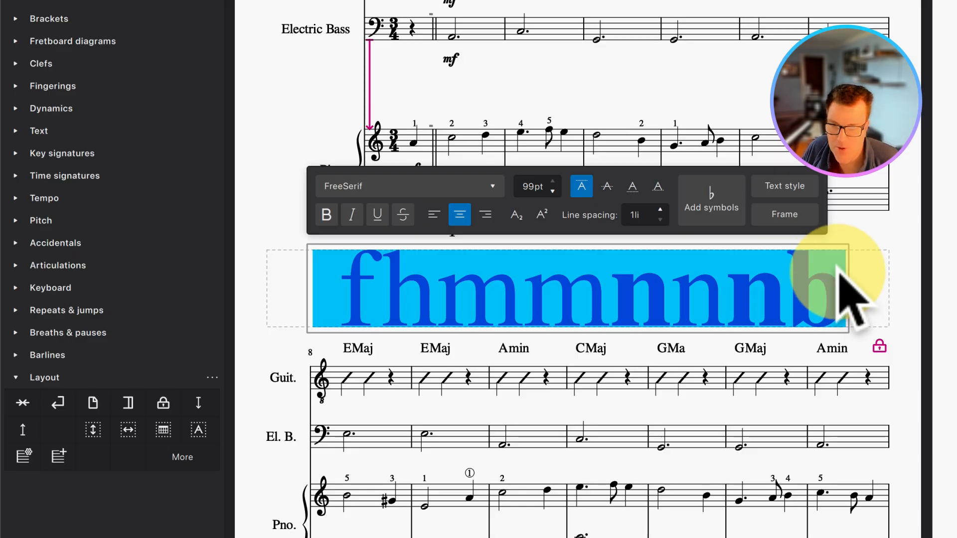
{"action": "left_click", "coordinate": [552, 192]}
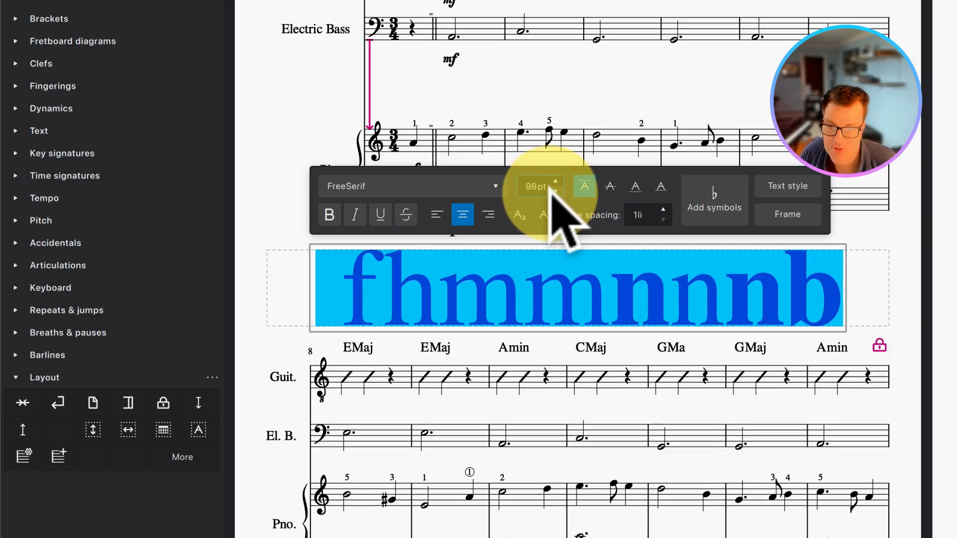
{"action": "left_click", "coordinate": [531, 188]}
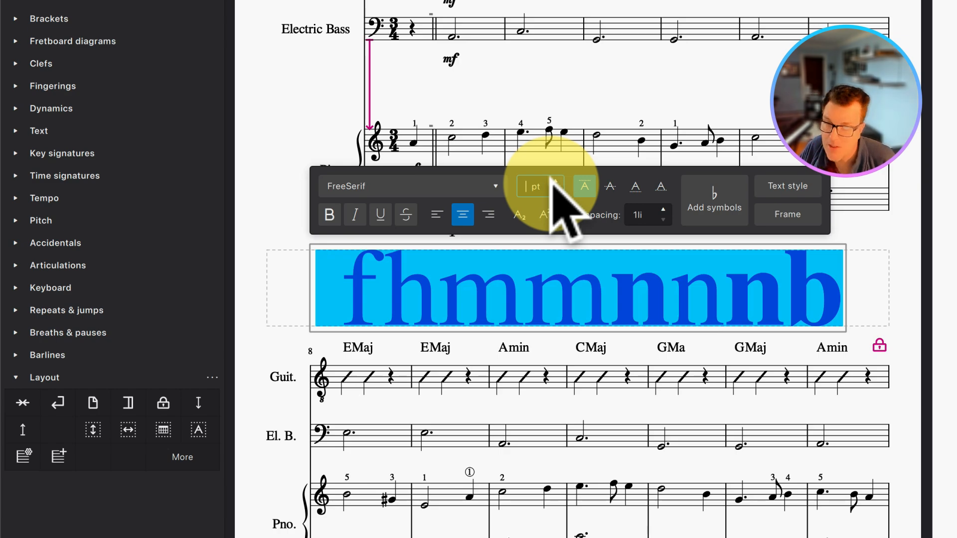
{"action": "type", "text": "1"}
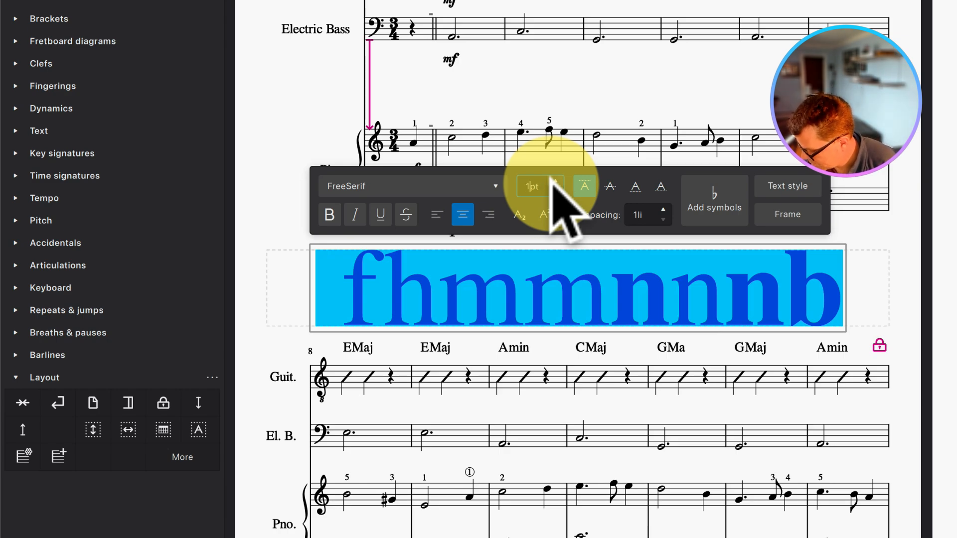
{"action": "type", "text": "6"}
{"action": "key", "text": "Return"}
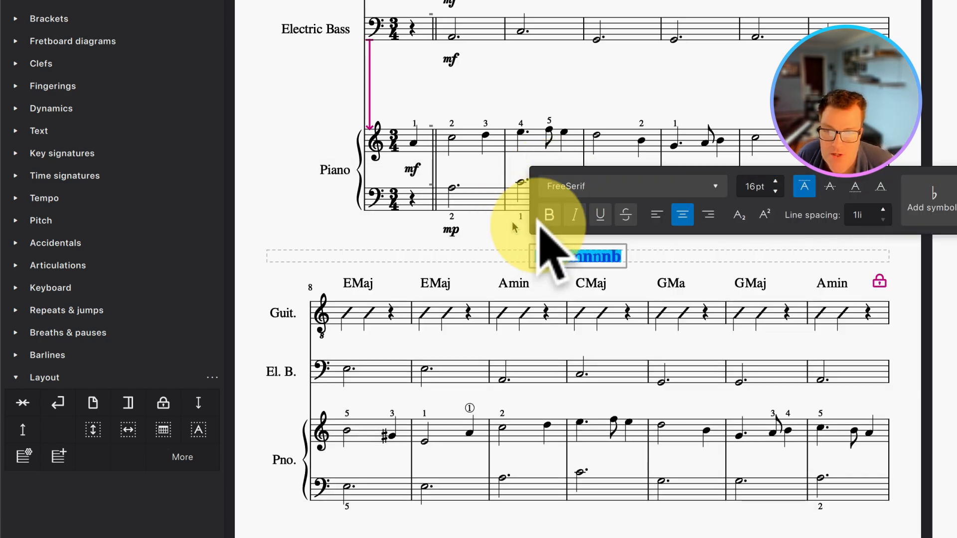
{"action": "key", "text": "Escape"}
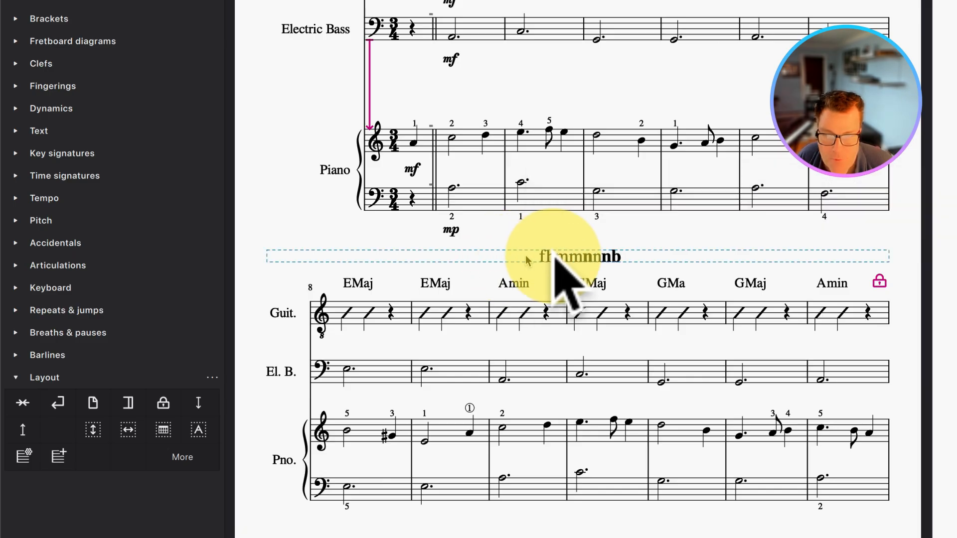
- Move the "fhmmnnnb" text slightly upward in its frame
{"action": "mouse_move", "coordinate": [554, 256]}
{"action": "left_mouse_down"}
{"action": "mouse_move", "coordinate": [529, 269]}
{"action": "mouse_move", "coordinate": [324, 259]}
{"action": "mouse_move", "coordinate": [597, 202]}
{"action": "mouse_move", "coordinate": [660, 258]}
{"action": "mouse_move", "coordinate": [737, 236]}
{"action": "mouse_move", "coordinate": [768, 239]}
{"action": "mouse_move", "coordinate": [707, 10]}
{"action": "mouse_move", "coordinate": [710, 64]}
{"action": "mouse_move", "coordinate": [673, 169]}
{"action": "mouse_move", "coordinate": [605, 206]}
{"action": "mouse_move", "coordinate": [573, 259]}
{"action": "mouse_move", "coordinate": [562, 254]}
{"action": "left_mouse_up"}
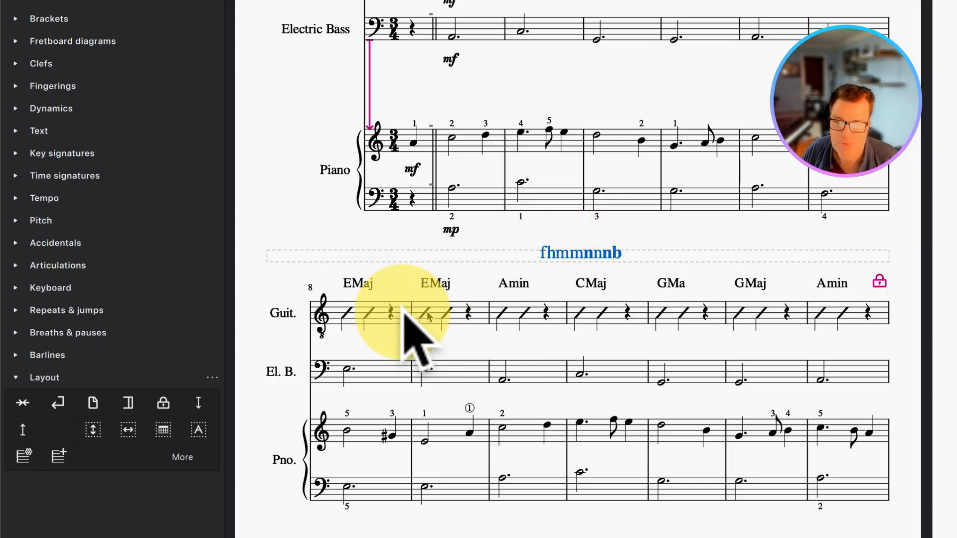
{"action": "key", "text": "ctrl+shift+Down"}
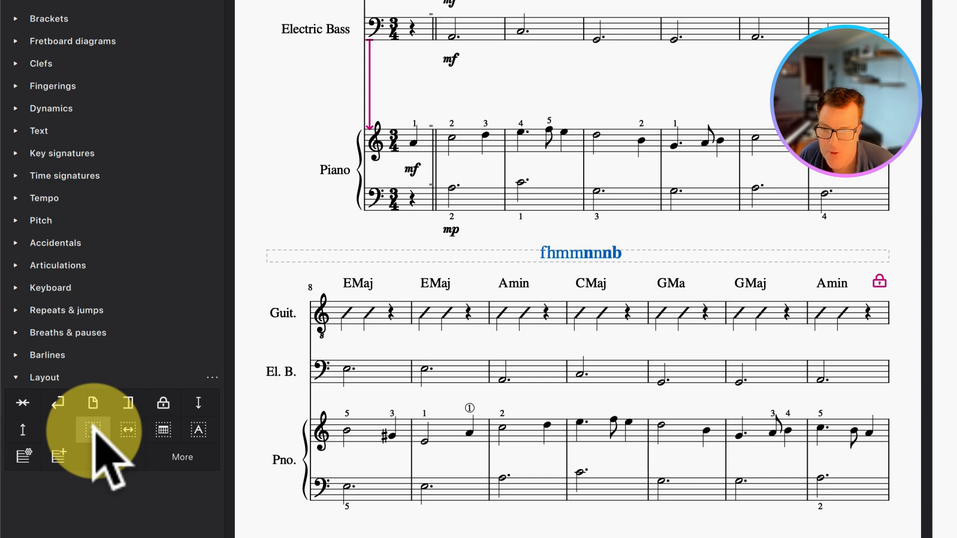
- Insert a vertical frame between the "fhmmnnnb" text frame and the system starting at measure 8
{"action": "left_click_drag", "start_coordinate": [98, 423], "coordinate": [363, 213]}
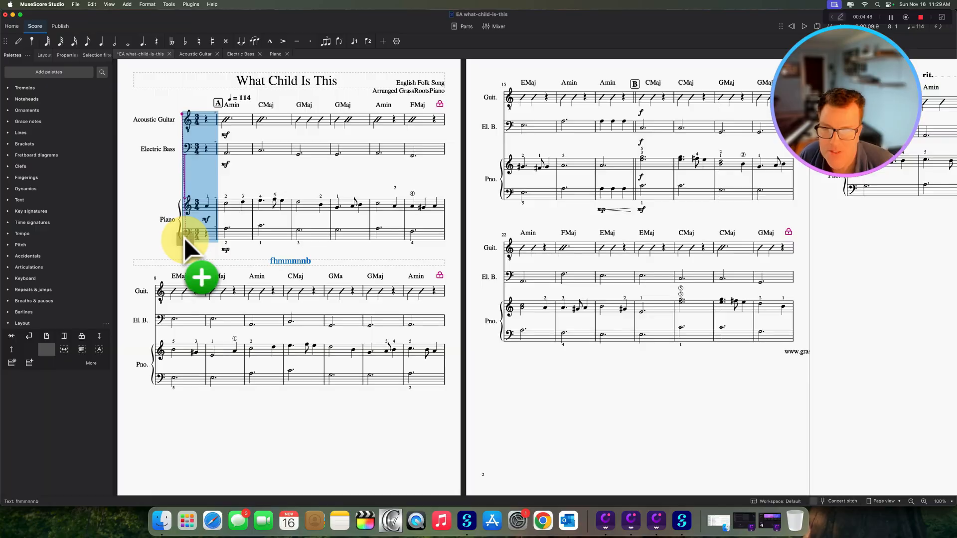
{"action": "left_click_drag", "start_coordinate": [184, 237], "coordinate": [162, 279]}
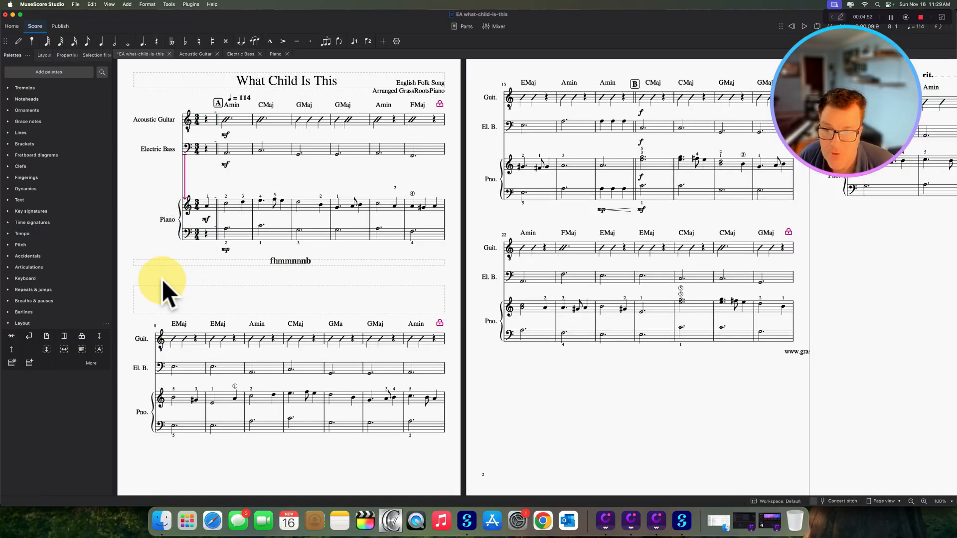
{"action": "left_click", "coordinate": [276, 312]}
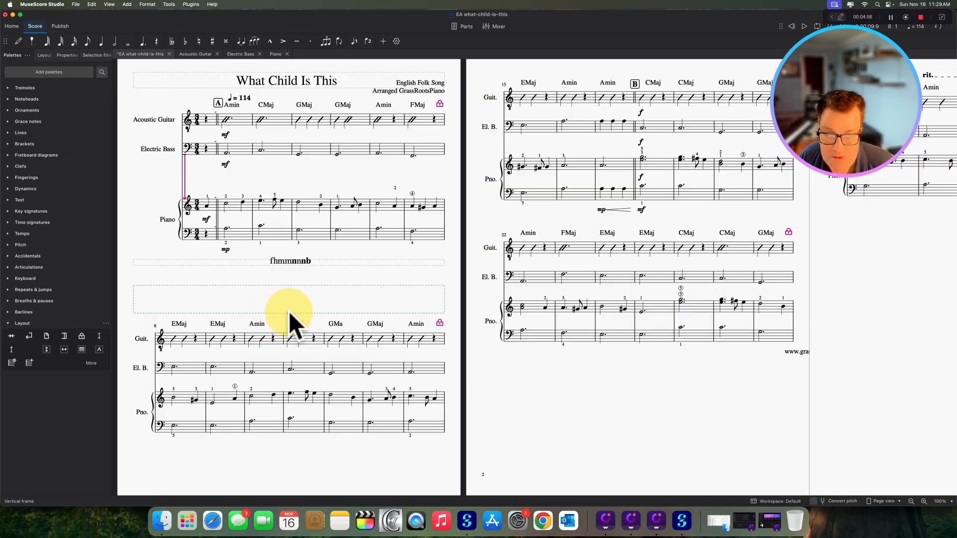
{"action": "left_click_drag", "start_coordinate": [288, 312], "coordinate": [285, 278]}
{"action": "left_click_drag", "start_coordinate": [92, 294], "coordinate": [100, 252]}
{"action": "left_click", "coordinate": [99, 251]}
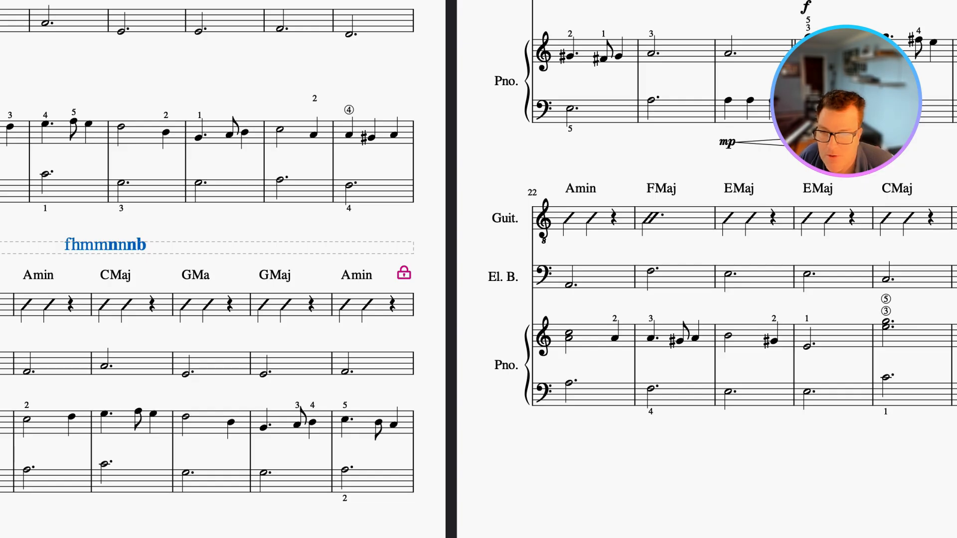
{"action": "left_click", "coordinate": [1, 357]}
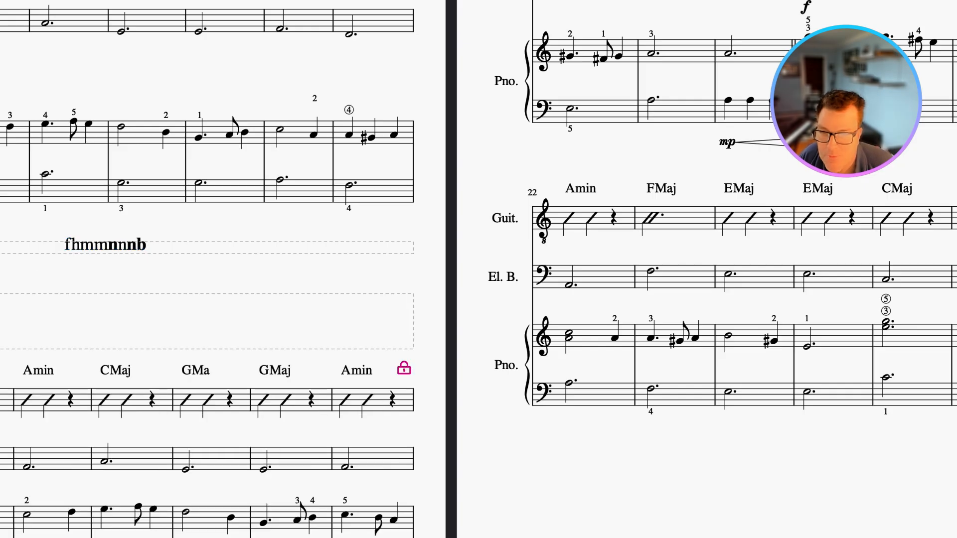
- Stretch the vertical frame downward, then reduce it to about half its original height
{"action": "left_click", "coordinate": [106, 348]}
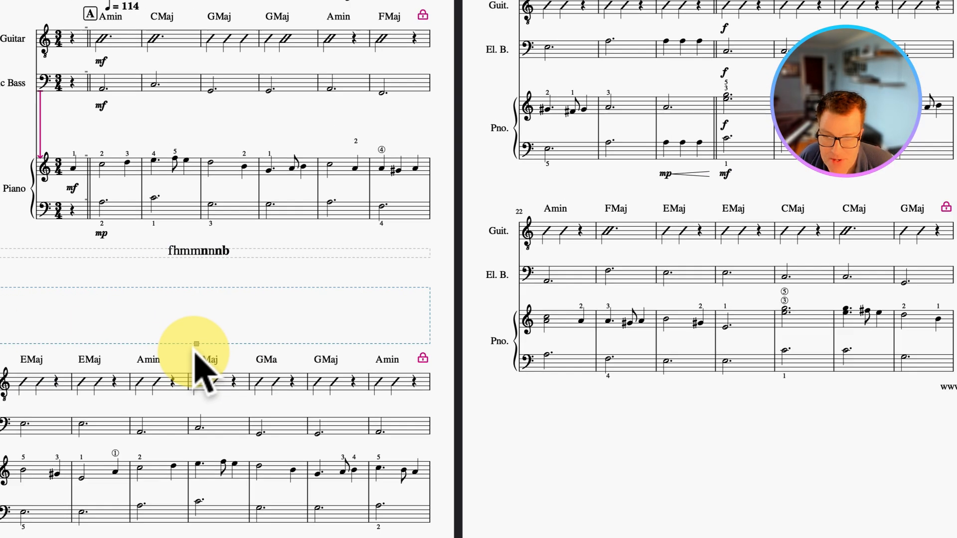
{"action": "left_click_drag", "start_coordinate": [193, 349], "coordinate": [188, 435]}
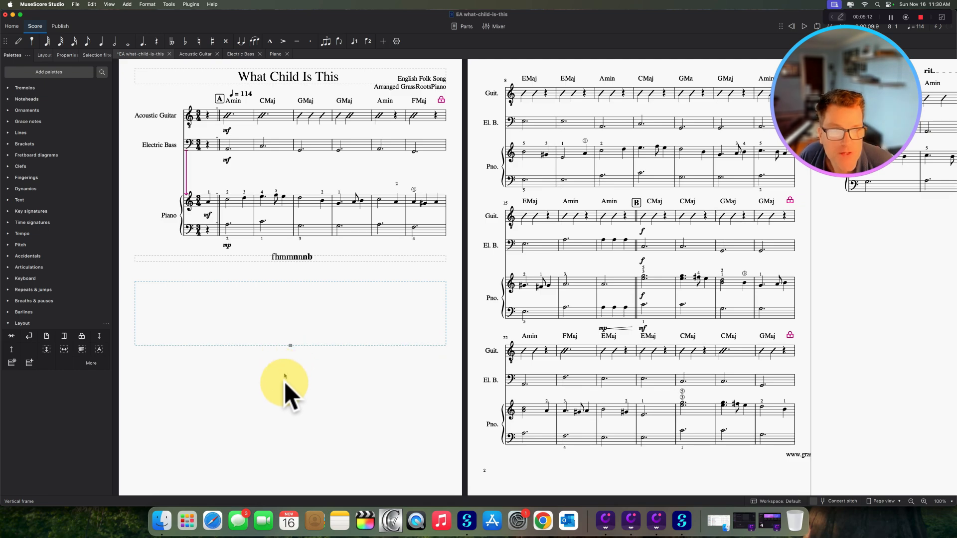
{"action": "left_click_drag", "start_coordinate": [284, 381], "coordinate": [274, 284]}
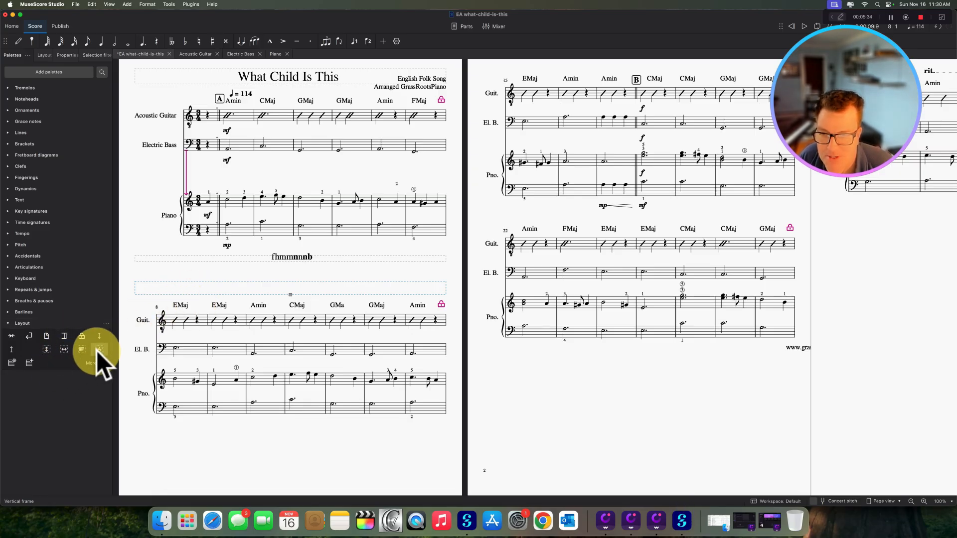
- Insert a text frame above measure 8 with the centred text "zdbzdfgDFgDFgDFgg" and raise that text into the vertical frame
{"action": "left_click_drag", "start_coordinate": [99, 350], "coordinate": [193, 285]}
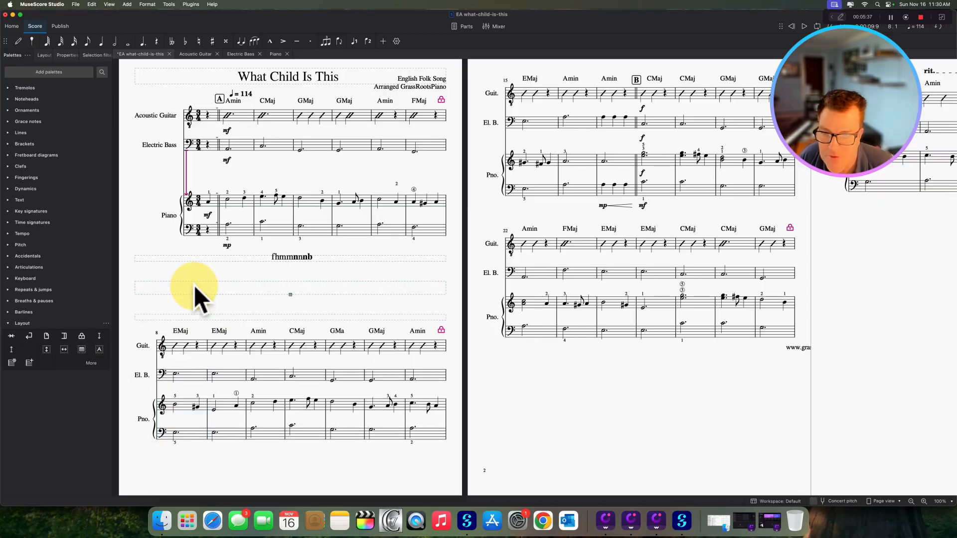
{"action": "double_click", "coordinate": [274, 319]}
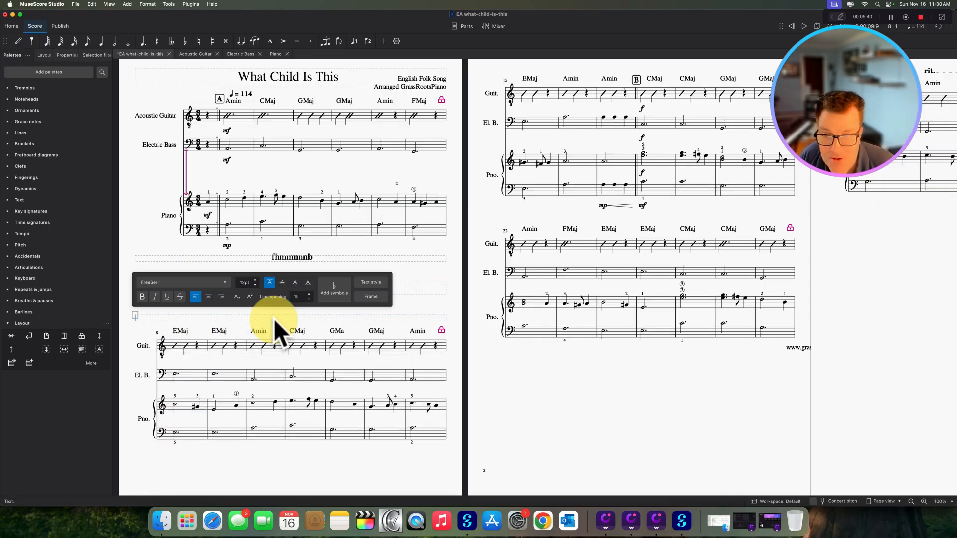
{"action": "type", "text": "zdbzdfgDFgDFgDFgg"}
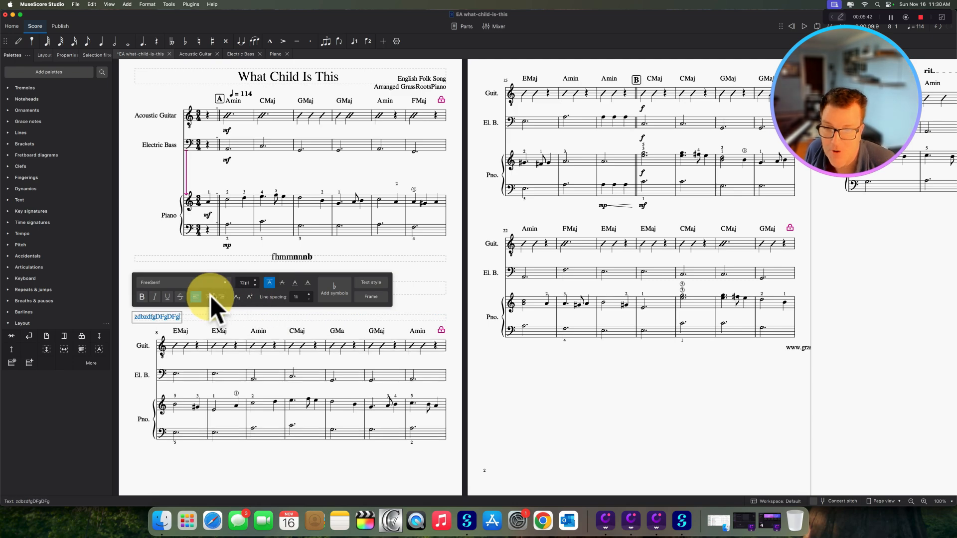
{"action": "left_click", "coordinate": [210, 295]}
{"action": "key", "text": "Escape"}
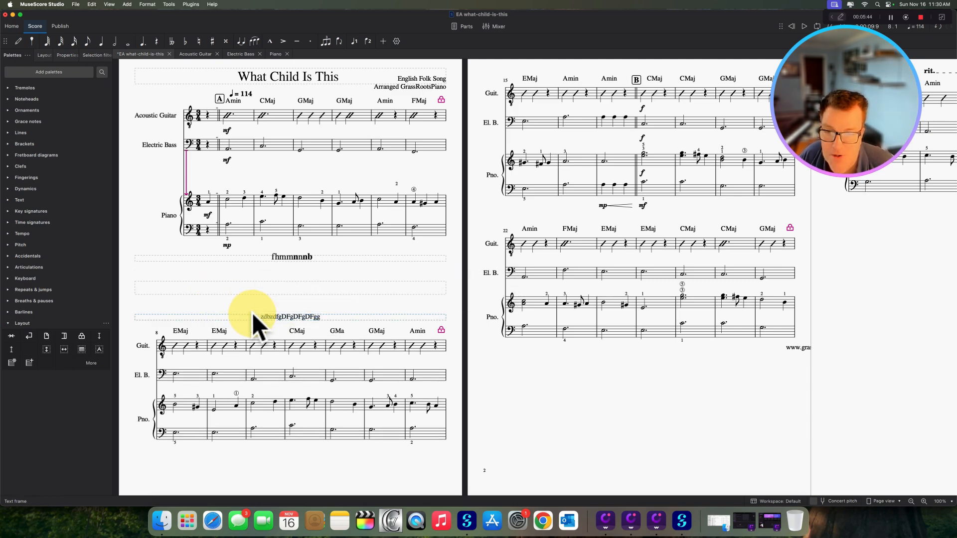
{"action": "left_click_drag", "start_coordinate": [267, 314], "coordinate": [274, 286]}
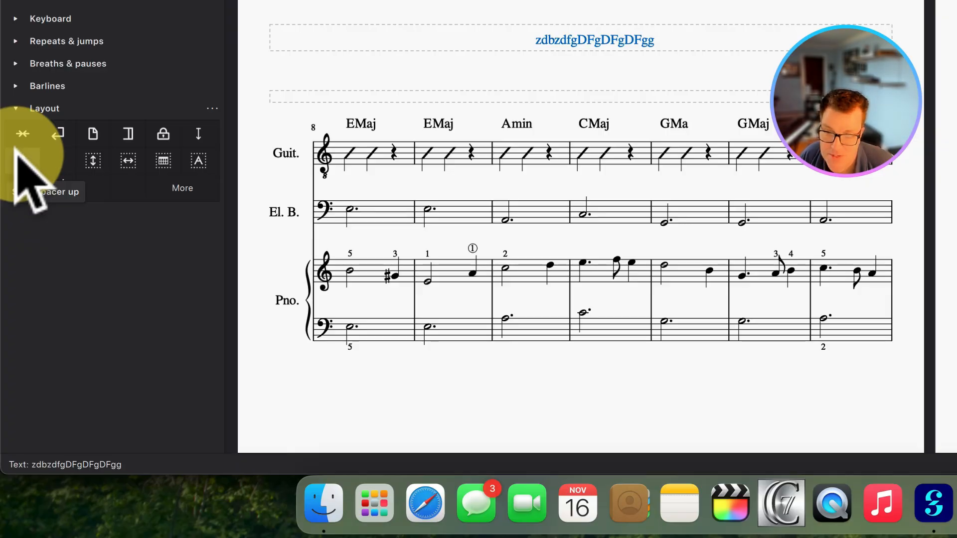
- Try a staff spacer up on the lower piano staff at measure 8 and remove it
{"action": "left_click", "coordinate": [20, 158]}
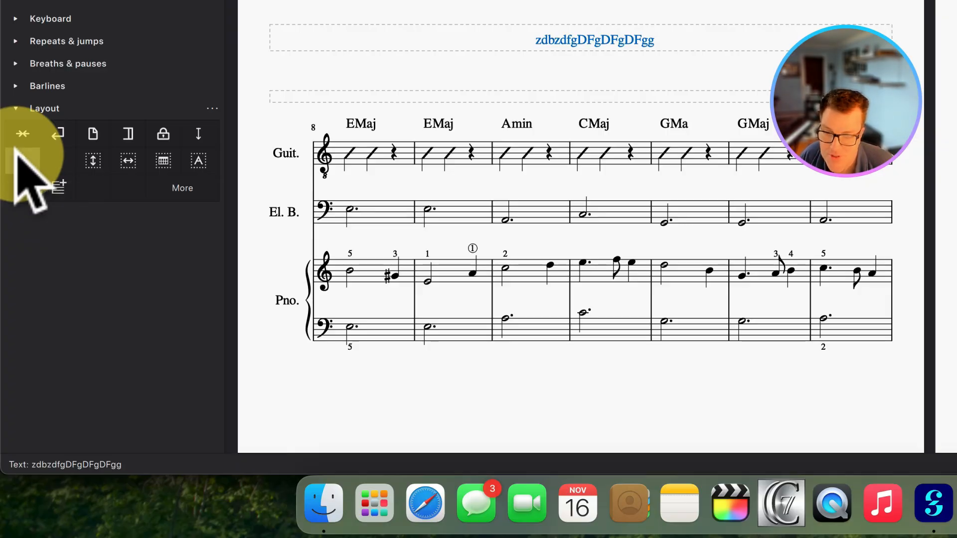
{"action": "left_click", "coordinate": [20, 158]}
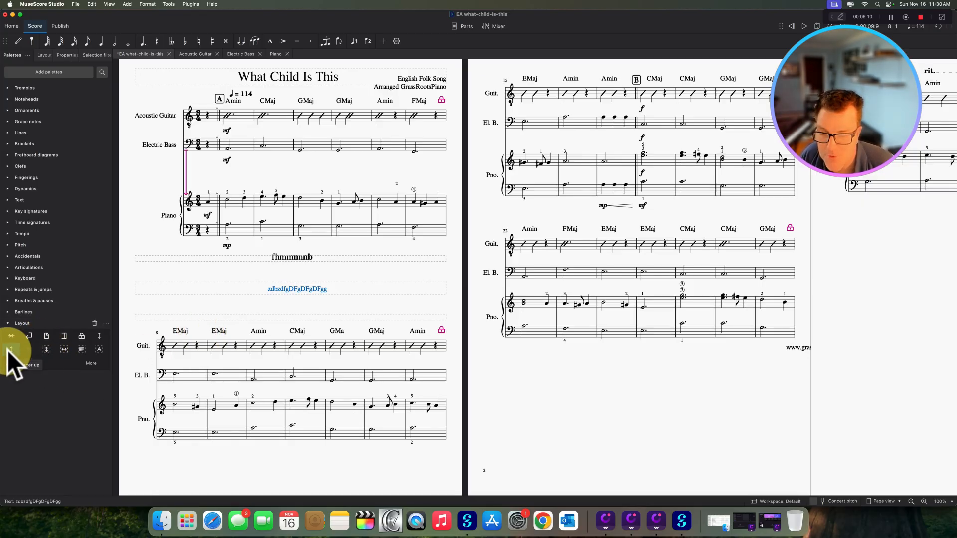
{"action": "left_click_drag", "start_coordinate": [7, 350], "coordinate": [157, 417]}
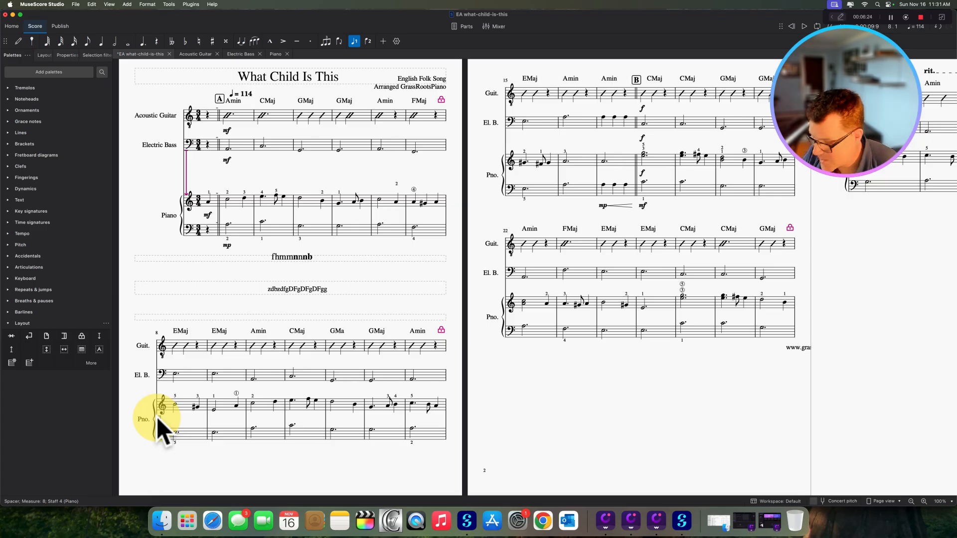
{"action": "key", "text": "ctrl+End"}
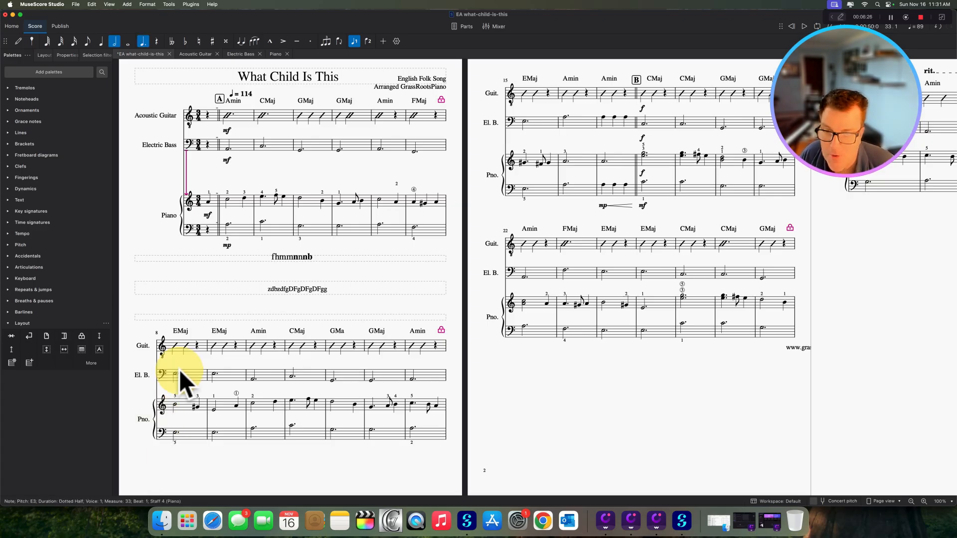
- Adjust the vertical frame's height until the "zdbzdfgDFgDFgDFgg" text sits directly beneath the "fhmmnnnb" text
{"action": "left_click", "coordinate": [280, 292]}
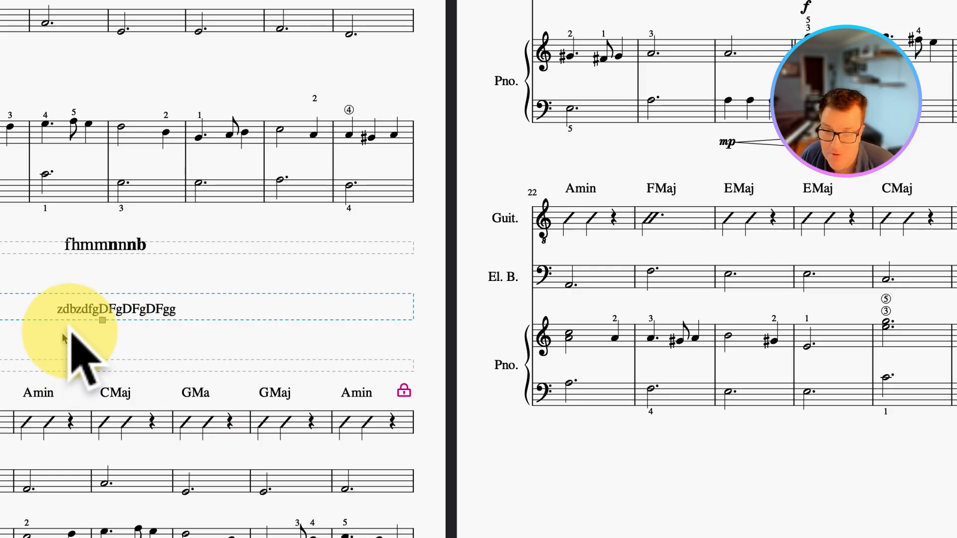
{"action": "left_click_drag", "start_coordinate": [103, 313], "coordinate": [105, 287]}
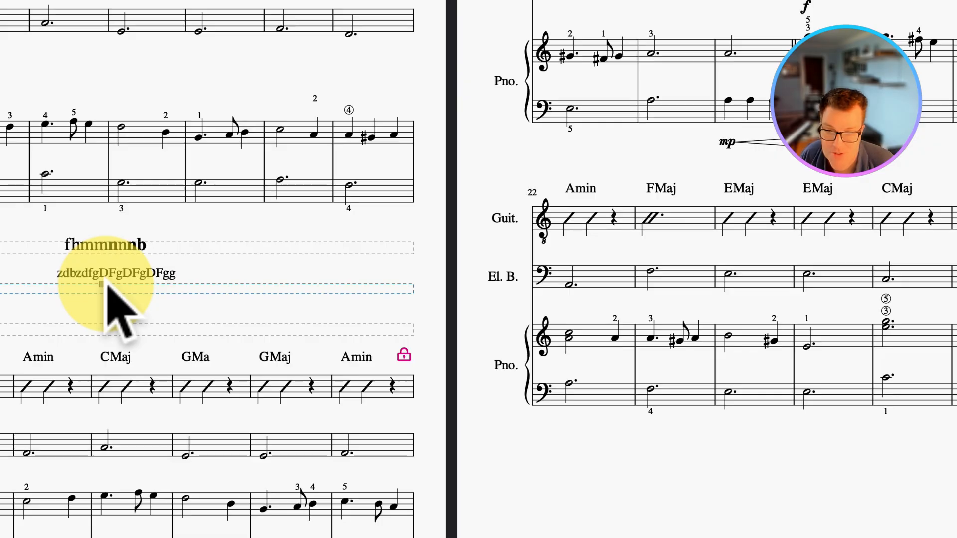
{"action": "left_click", "coordinate": [89, 326]}
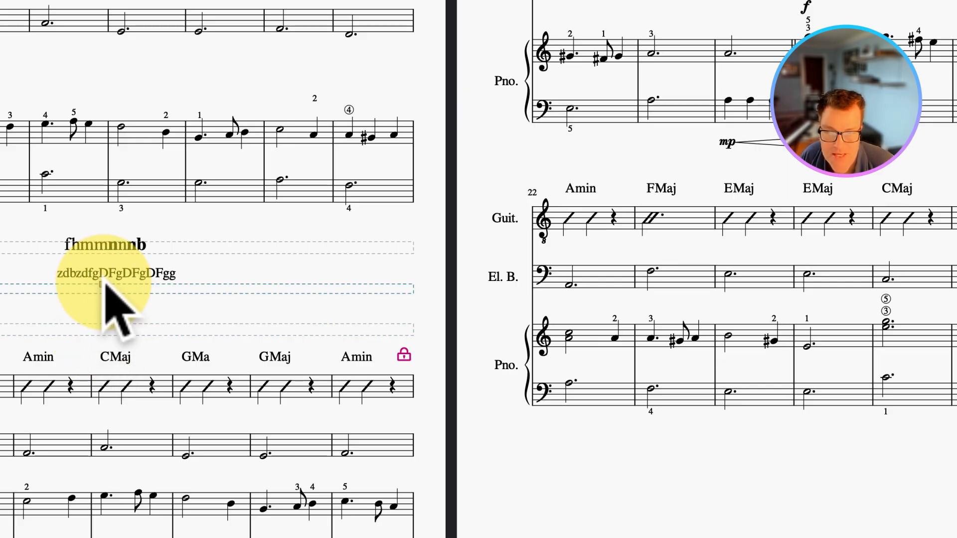
{"action": "mouse_move", "coordinate": [103, 285]}
{"action": "left_mouse_down"}
{"action": "mouse_move", "coordinate": [101, 296]}
{"action": "mouse_move", "coordinate": [102, 280]}
{"action": "left_mouse_up"}
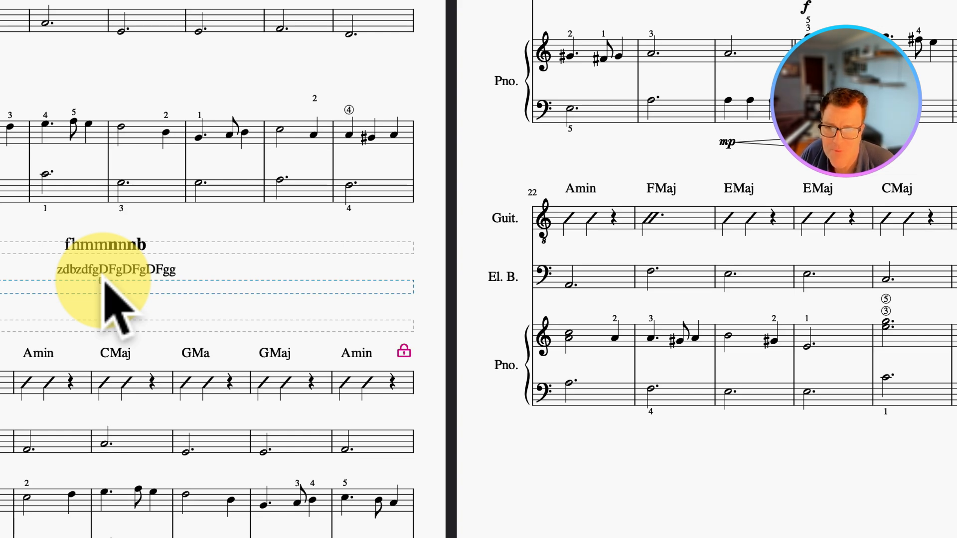
{"action": "left_click_drag", "start_coordinate": [103, 283], "coordinate": [102, 290]}
{"action": "left_click_drag", "start_coordinate": [102, 301], "coordinate": [98, 286]}
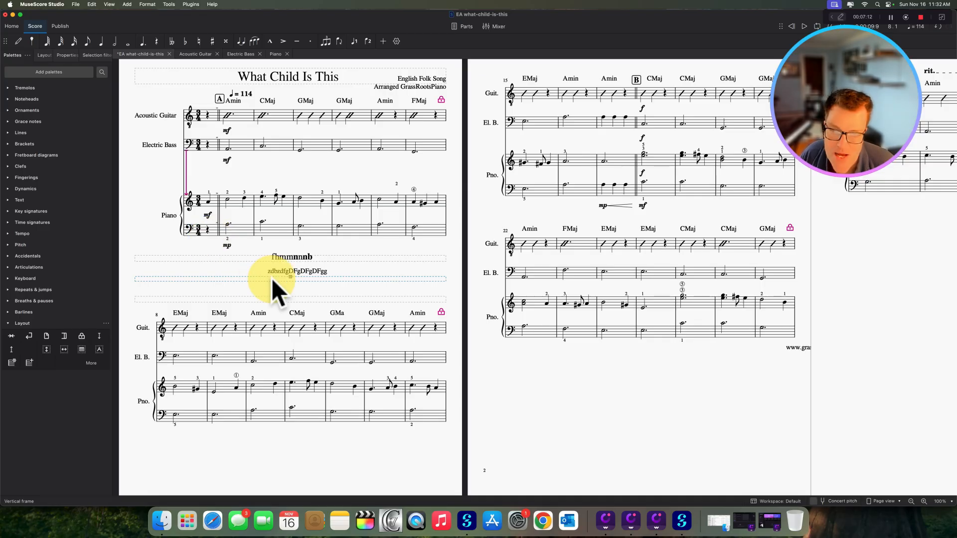
{"action": "left_click_drag", "start_coordinate": [289, 277], "coordinate": [288, 271]}
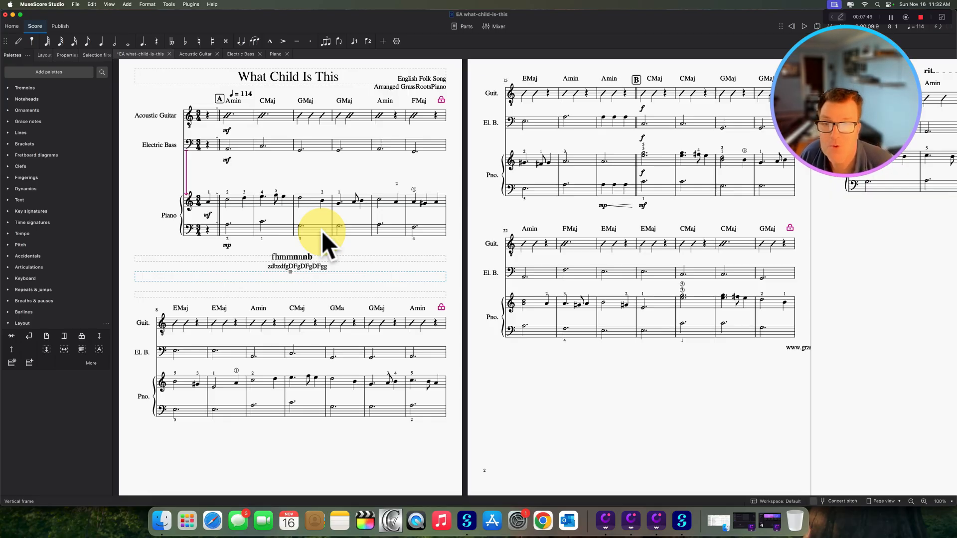
- Delete the staff spacer between the Electric Bass and Piano staves at measure 1 and both sample texts below that system
{"action": "left_click", "coordinate": [186, 157]}
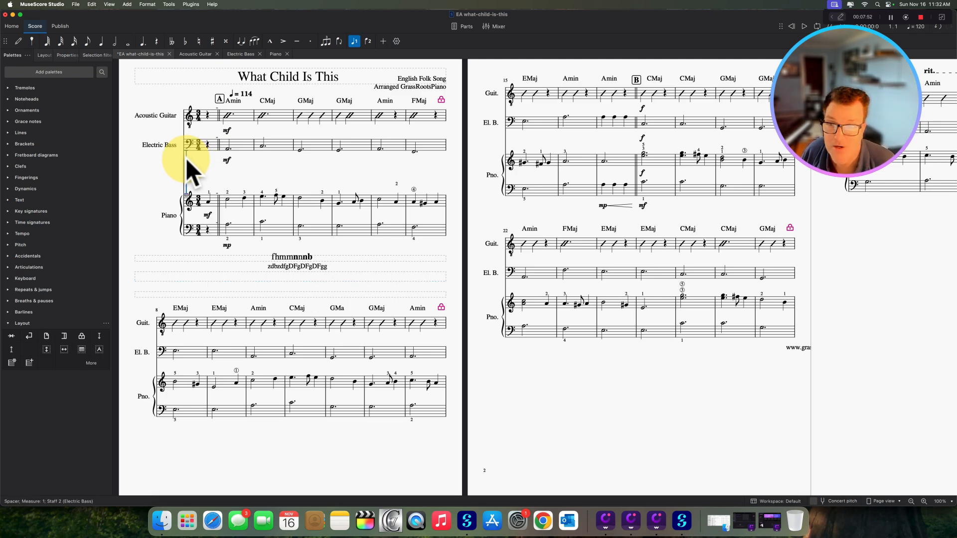
{"action": "key", "text": "Delete"}
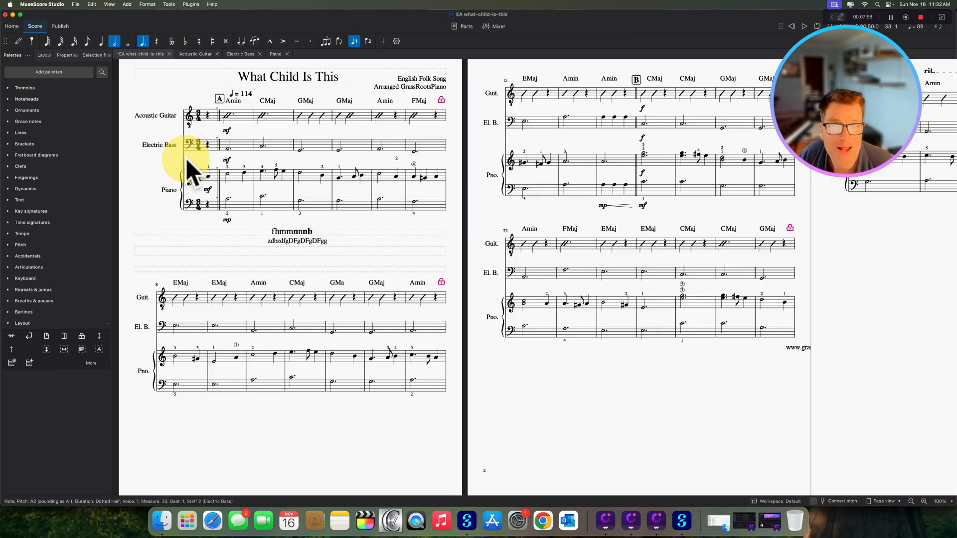
{"action": "left_click", "coordinate": [294, 232]}
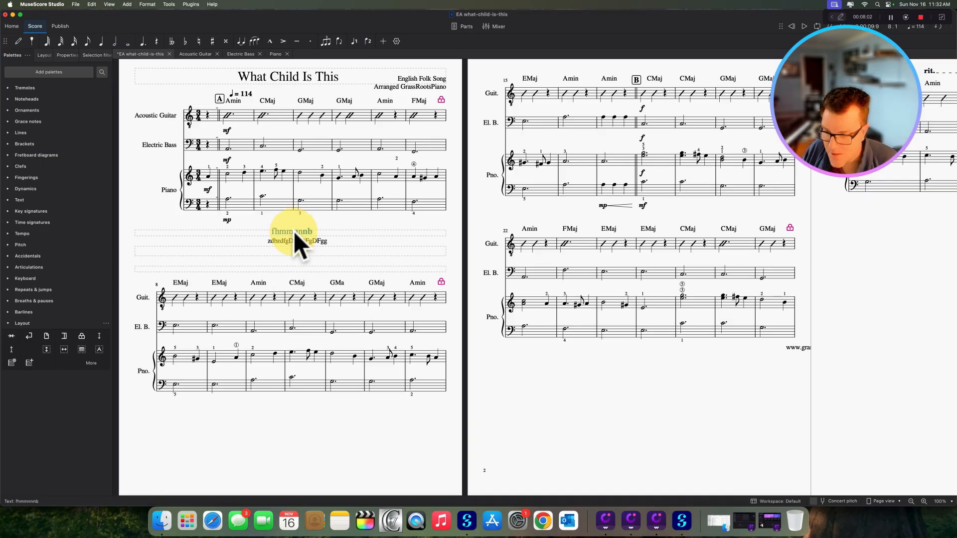
{"action": "key", "text": "Delete"}
{"action": "left_click", "coordinate": [294, 240]}
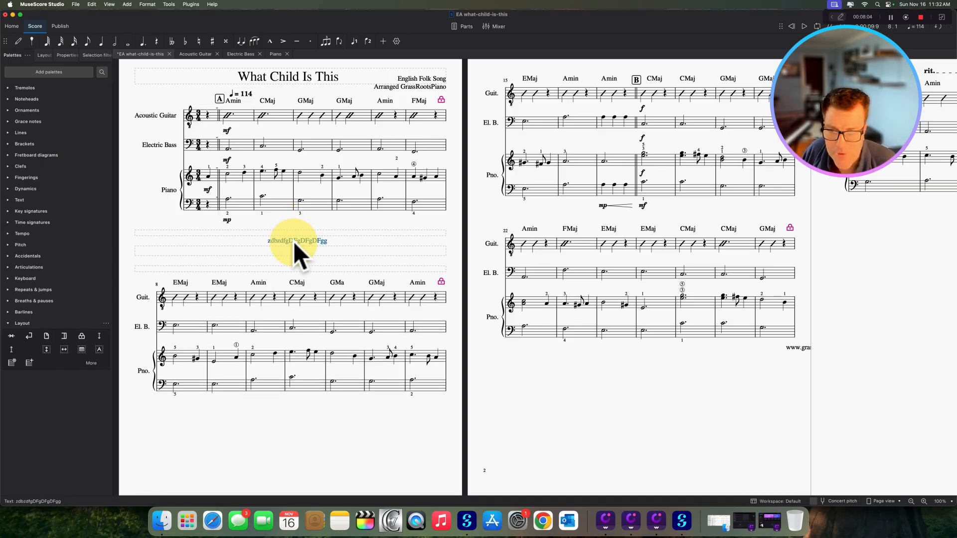
{"action": "key", "text": "Delete"}
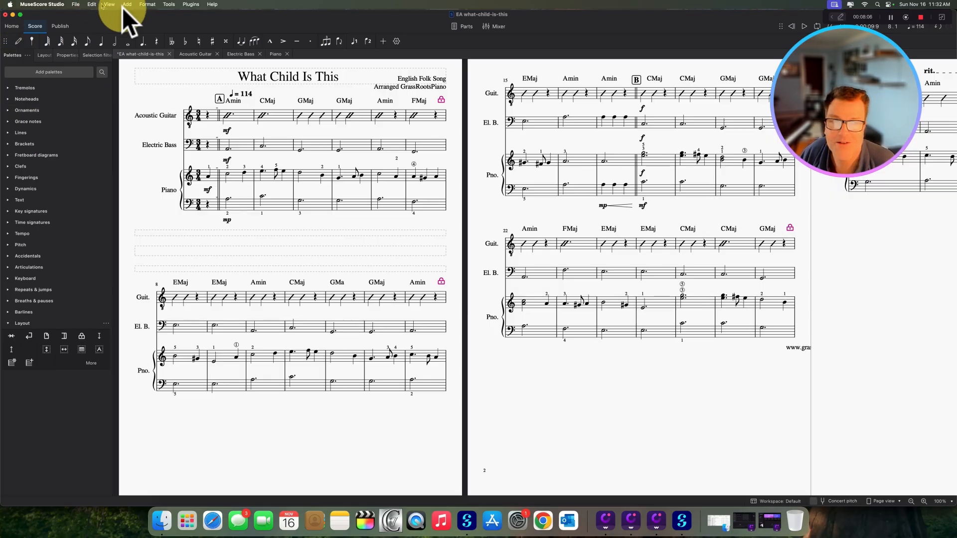